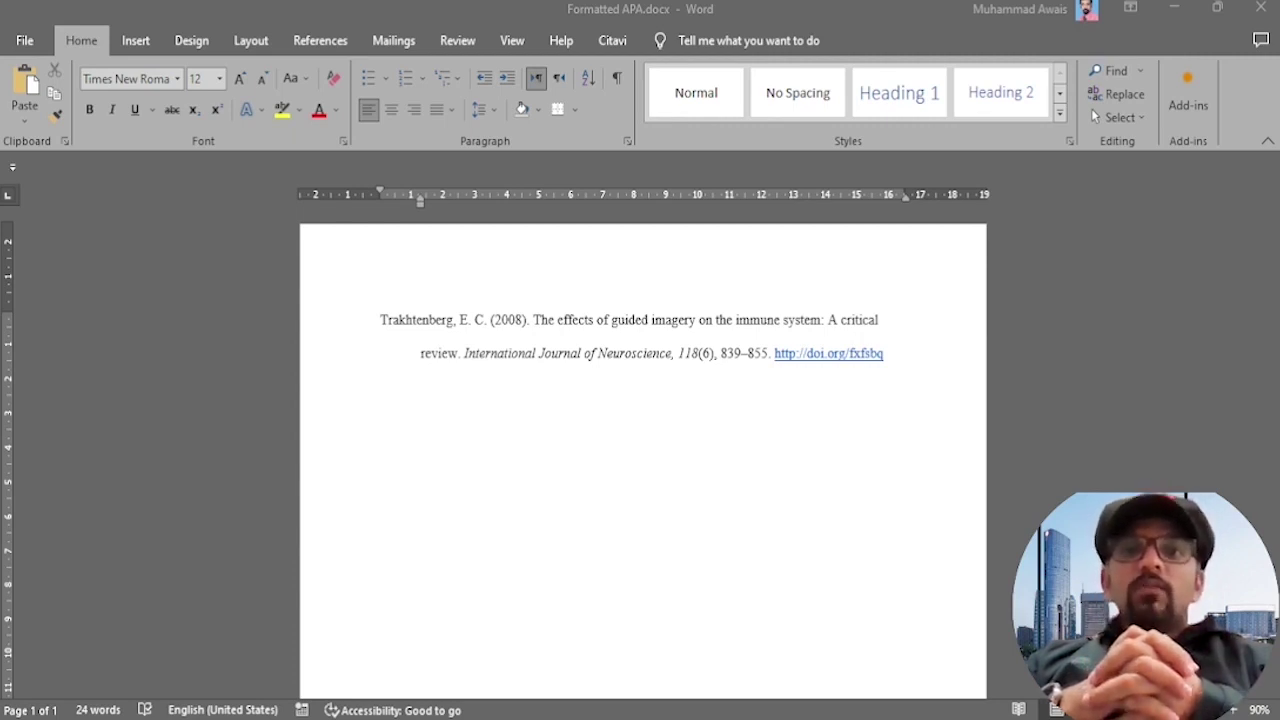
# Step: Copy both lines of the formatted Trakhtenberg sample reference to the clipboard
pyautogui.moveTo(333, 330); pyautogui.dragTo(349, 356)
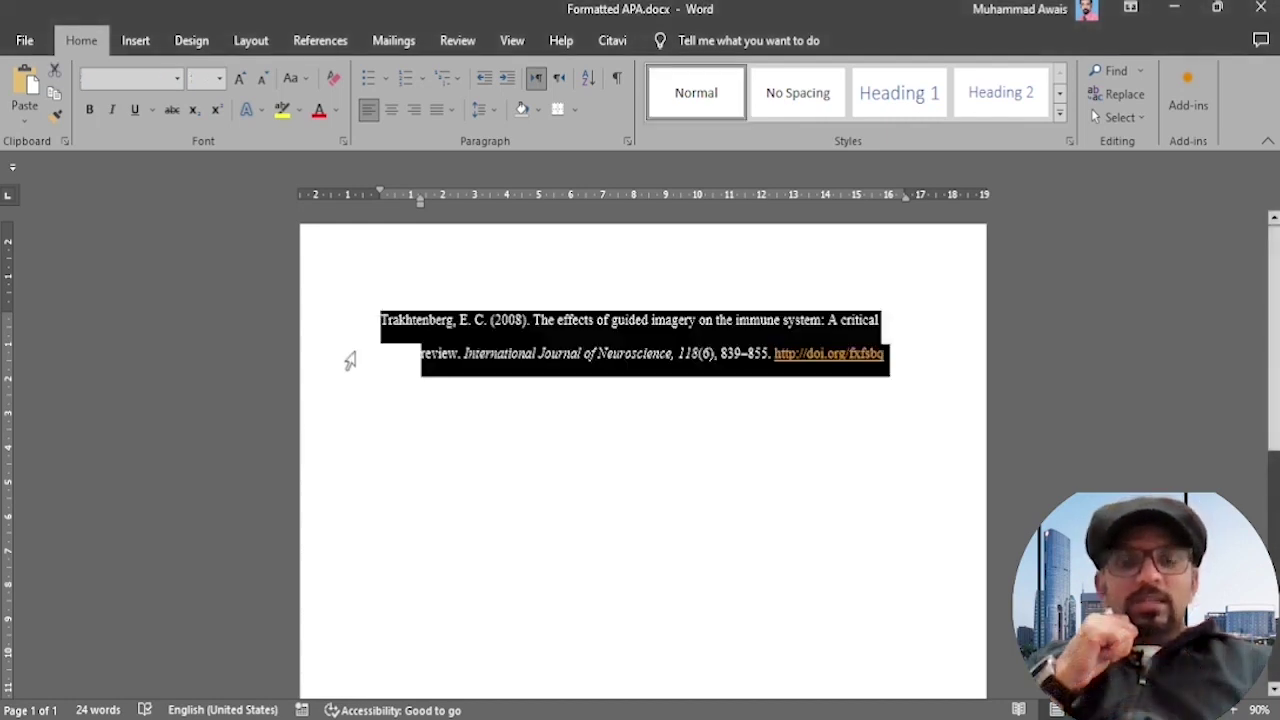
pyautogui.click(371, 380)
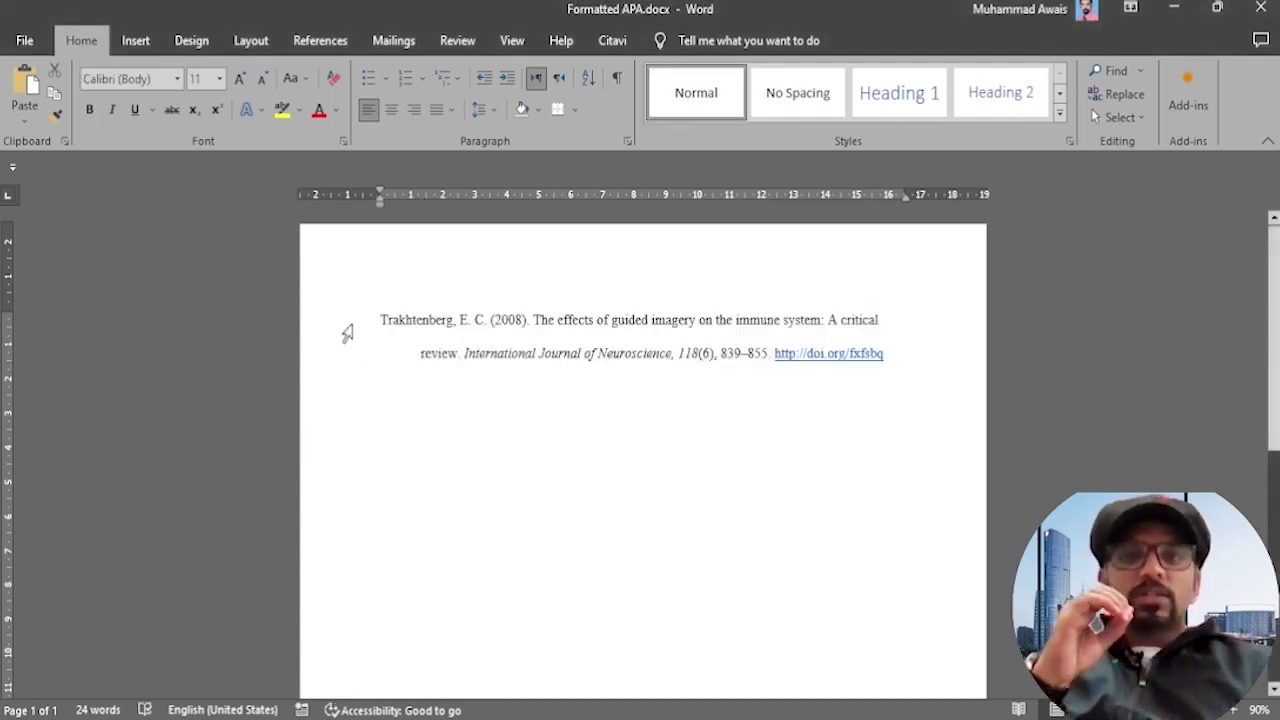
pyautogui.moveTo(347, 333); pyautogui.dragTo(346, 363)
pyautogui.click(374, 380)
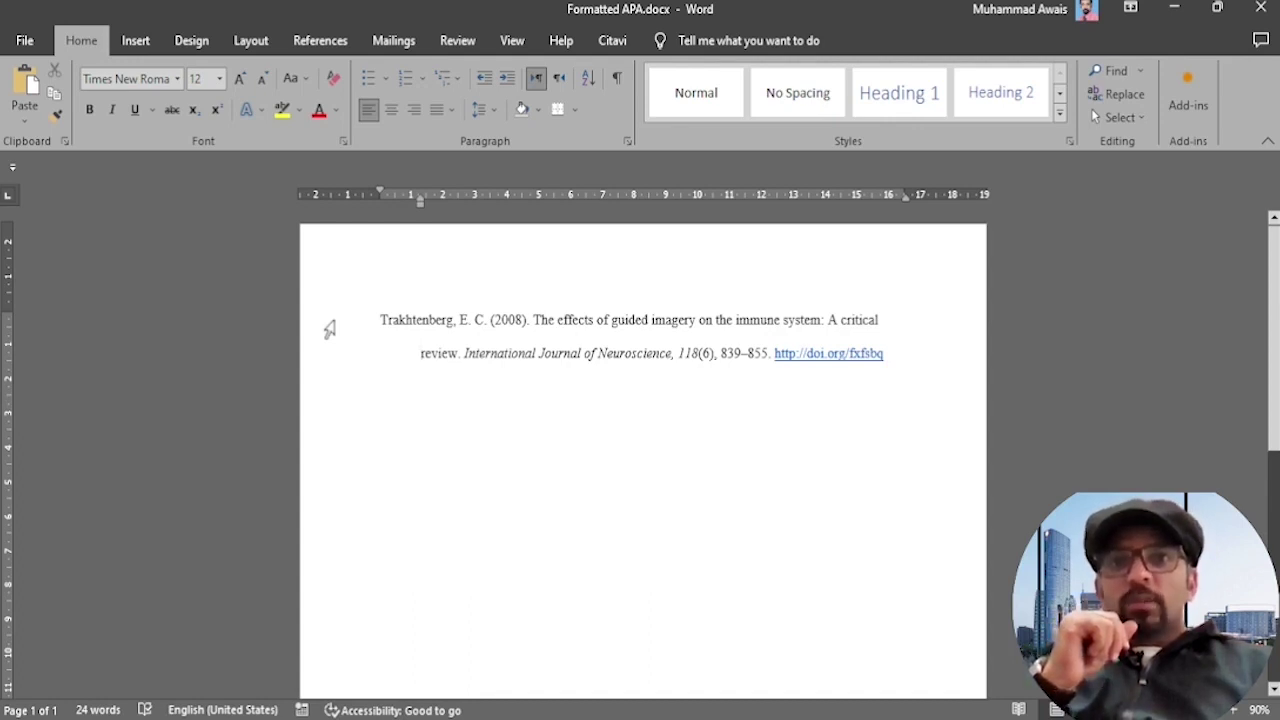
pyautogui.moveTo(329, 330); pyautogui.dragTo(326, 365)
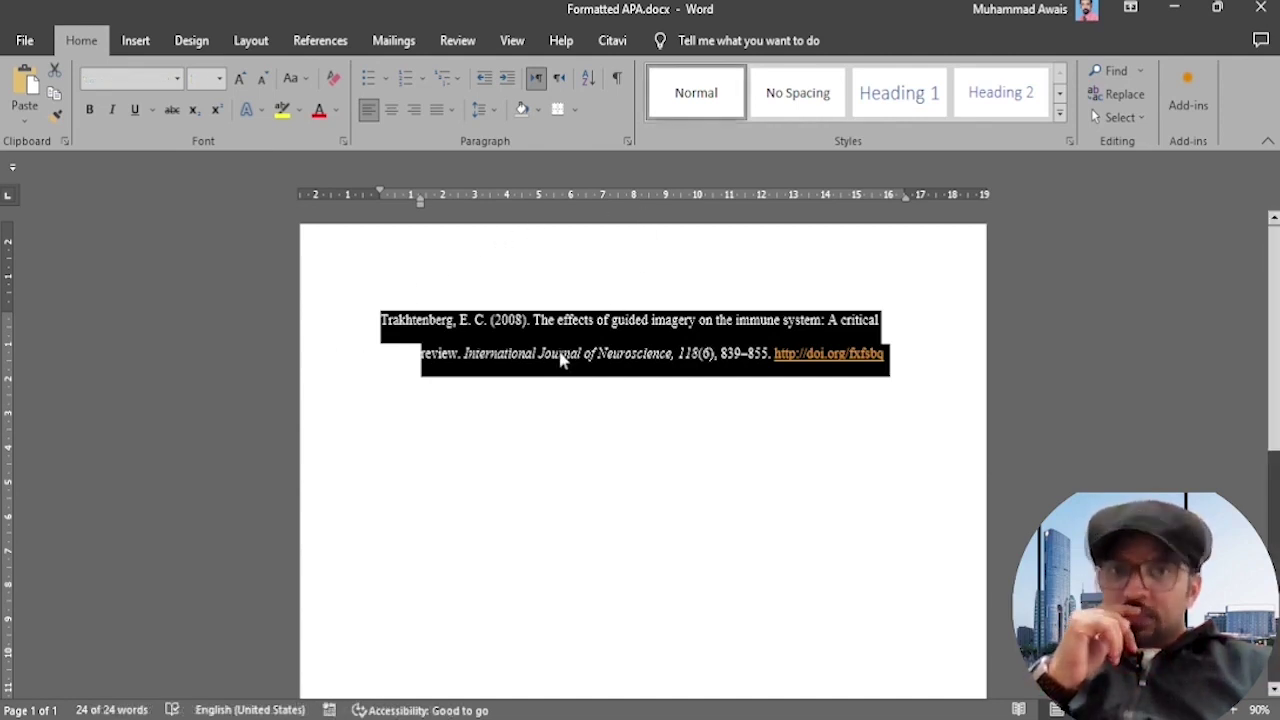
pyautogui.rightClick(594, 369)
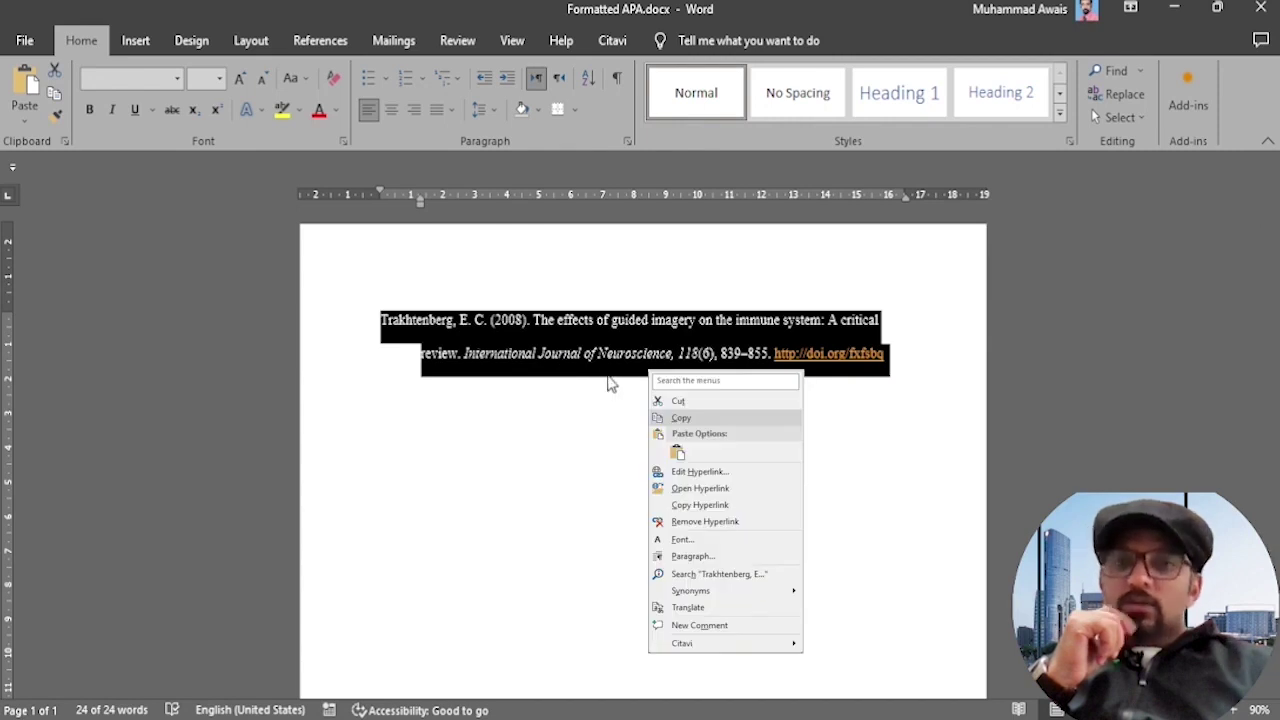
pyautogui.hotkey('ctrl', 'c')
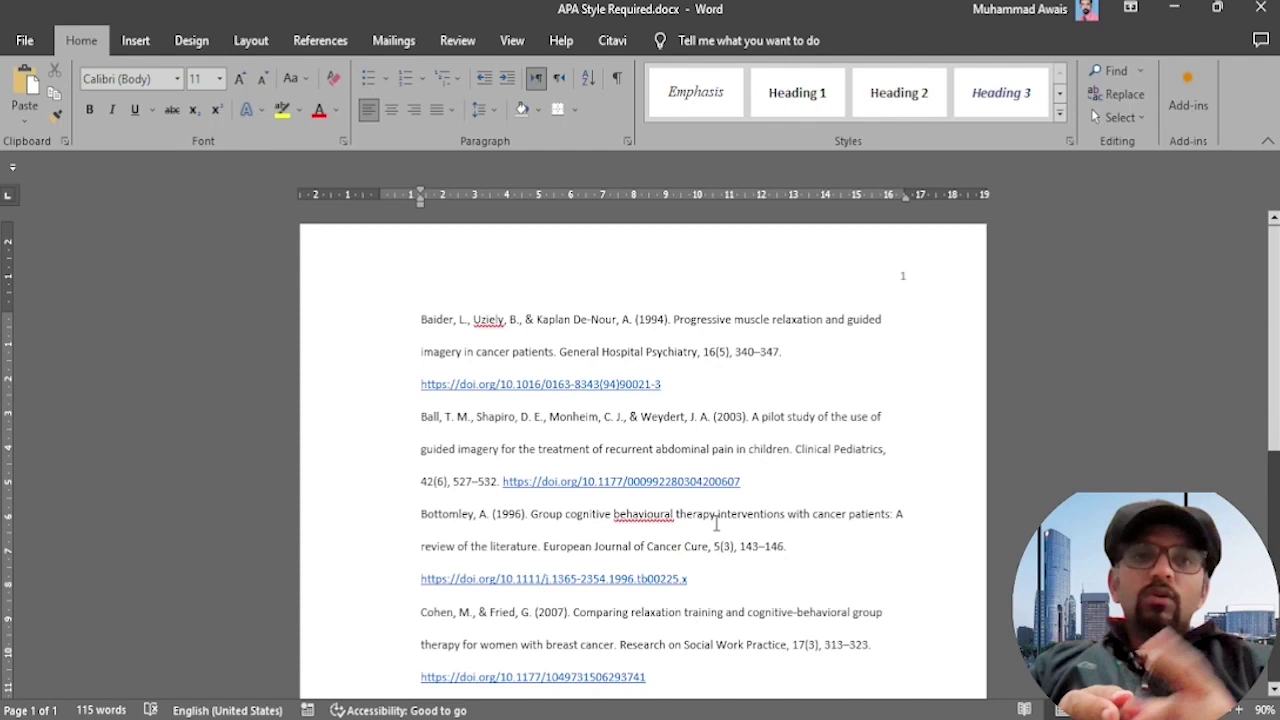
# Step: Paste the sample's Times New Roman 12 hanging-indent formatting onto the entire APA Style Required reference list
pyautogui.hotkey('ctrl', 'u')
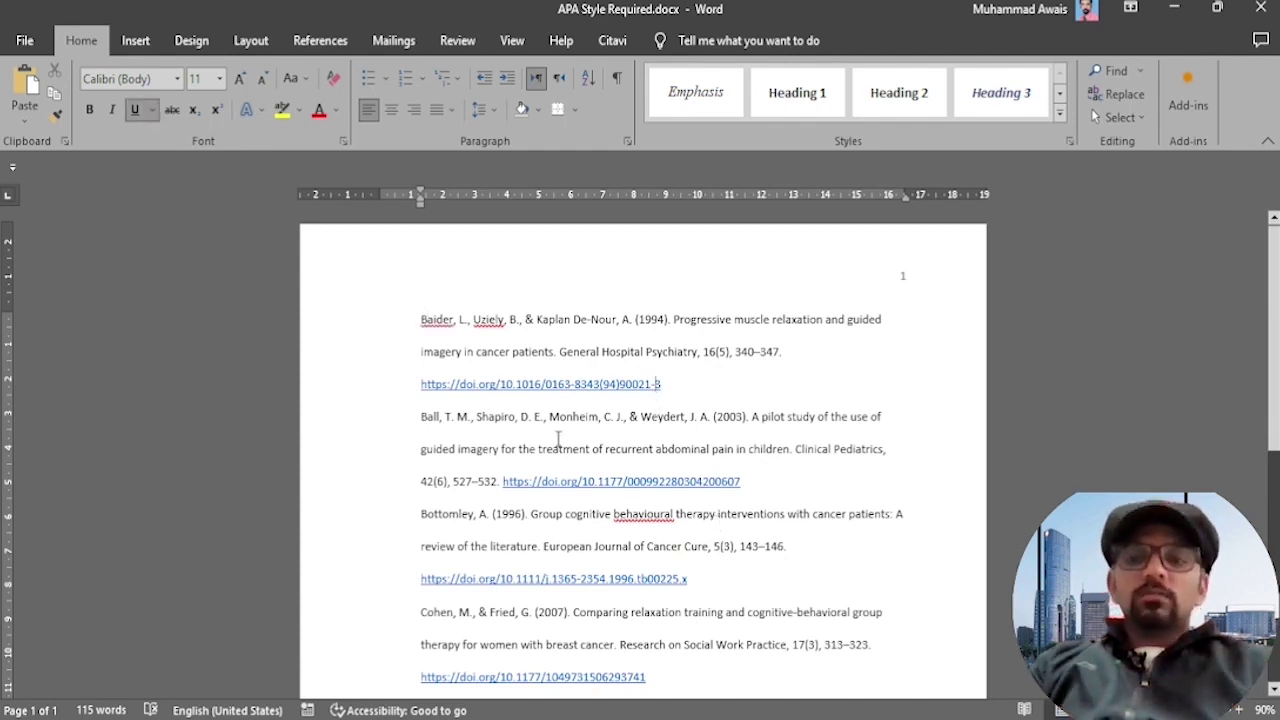
pyautogui.hotkey('ctrl', 'a')
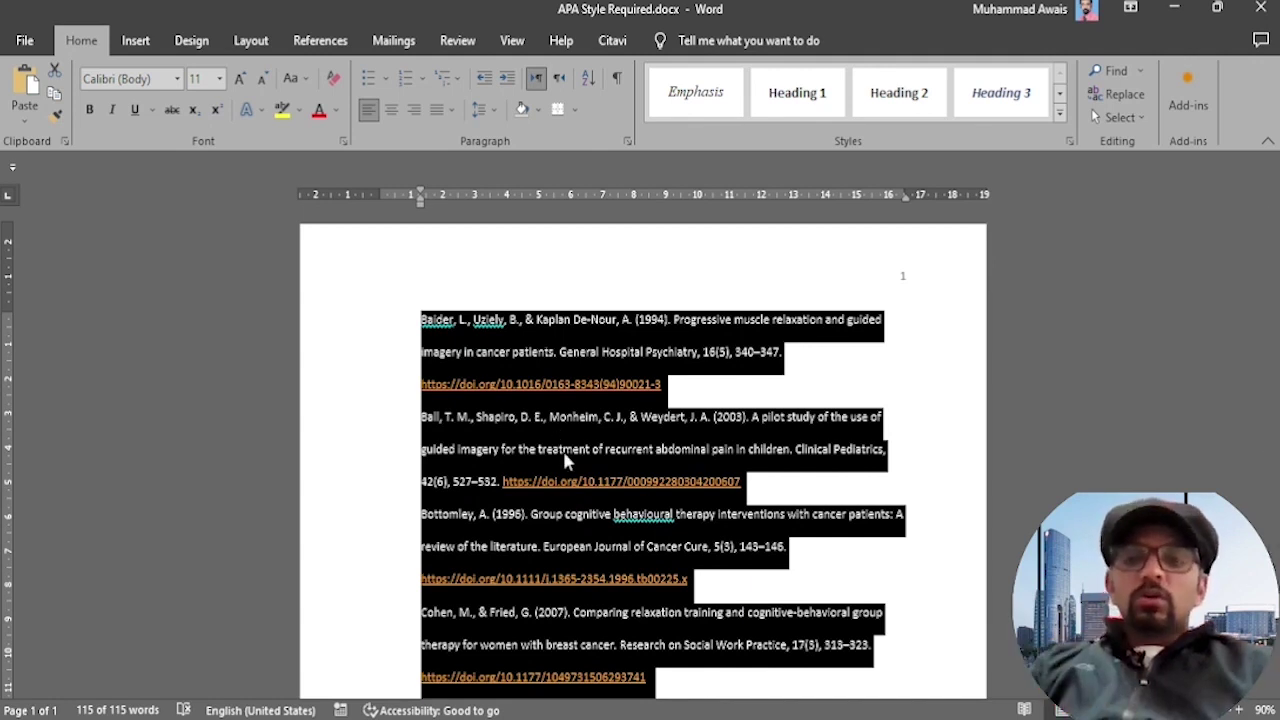
pyautogui.hotkey('ctrl', 'shift', 'v')
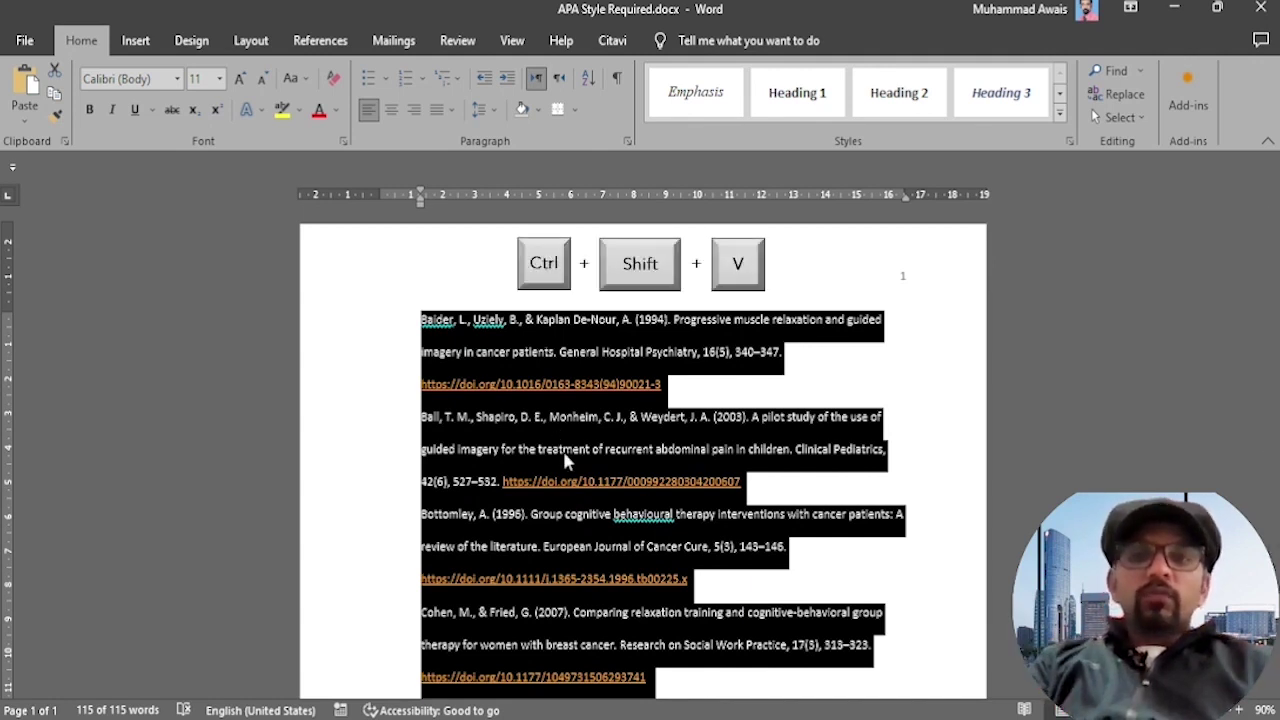
pyautogui.hotkey('ctrl', 'shift', 'v')
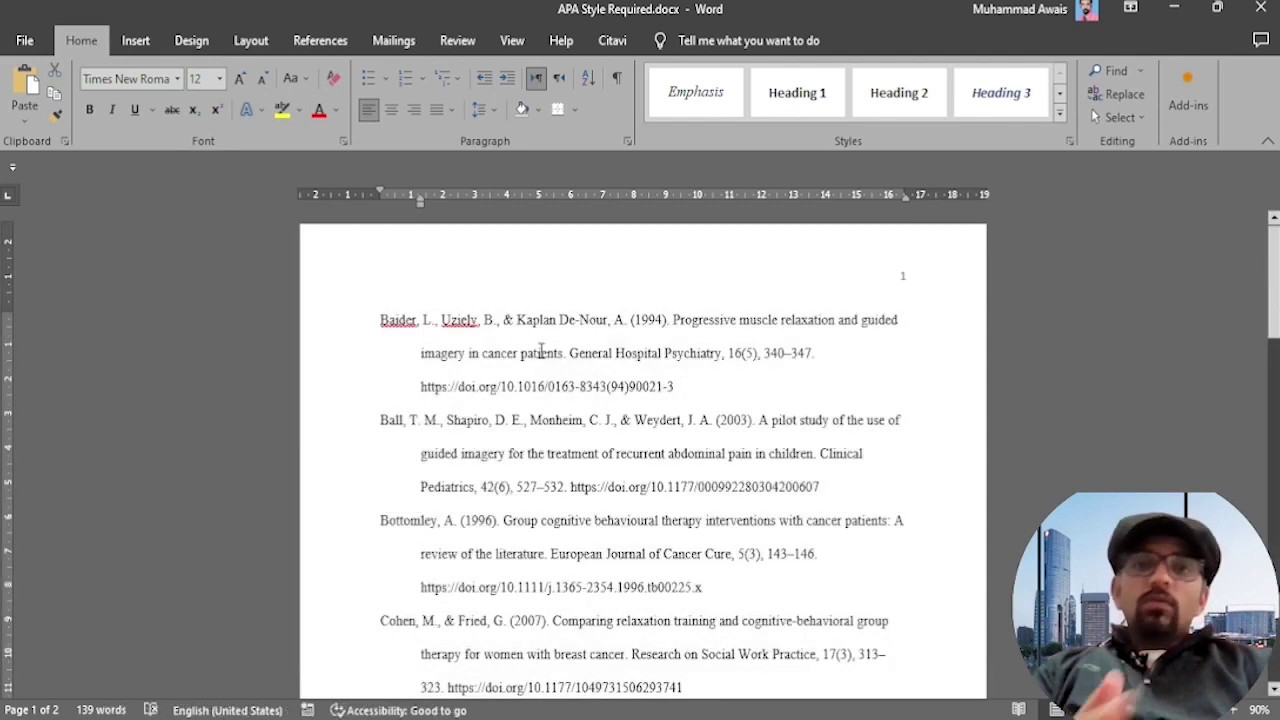
# Step: Italicize the journal name and volume number in the first reference, such as General Hospital Psychiatry, 16(5)
pyautogui.moveTo(568, 353); pyautogui.dragTo(704, 353)
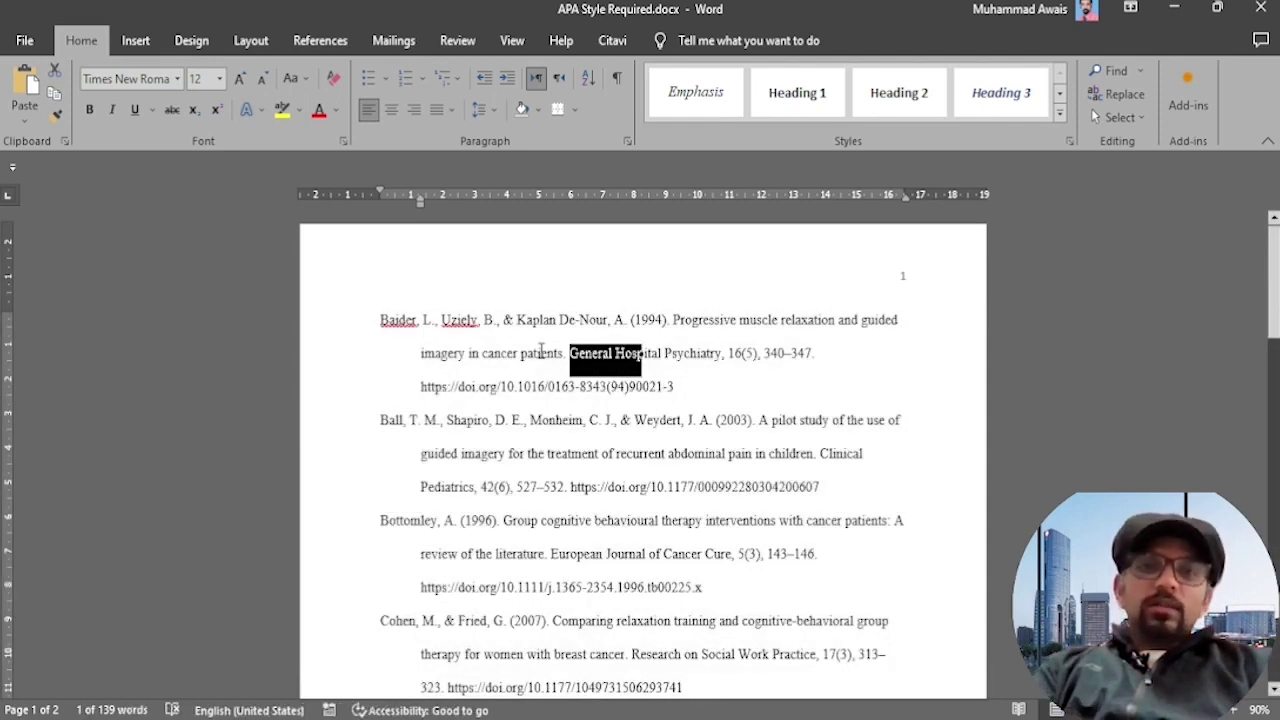
pyautogui.hotkey('shift', 'Right')
pyautogui.hotkey('shift', 'Right')
pyautogui.hotkey('shift', 'Right')
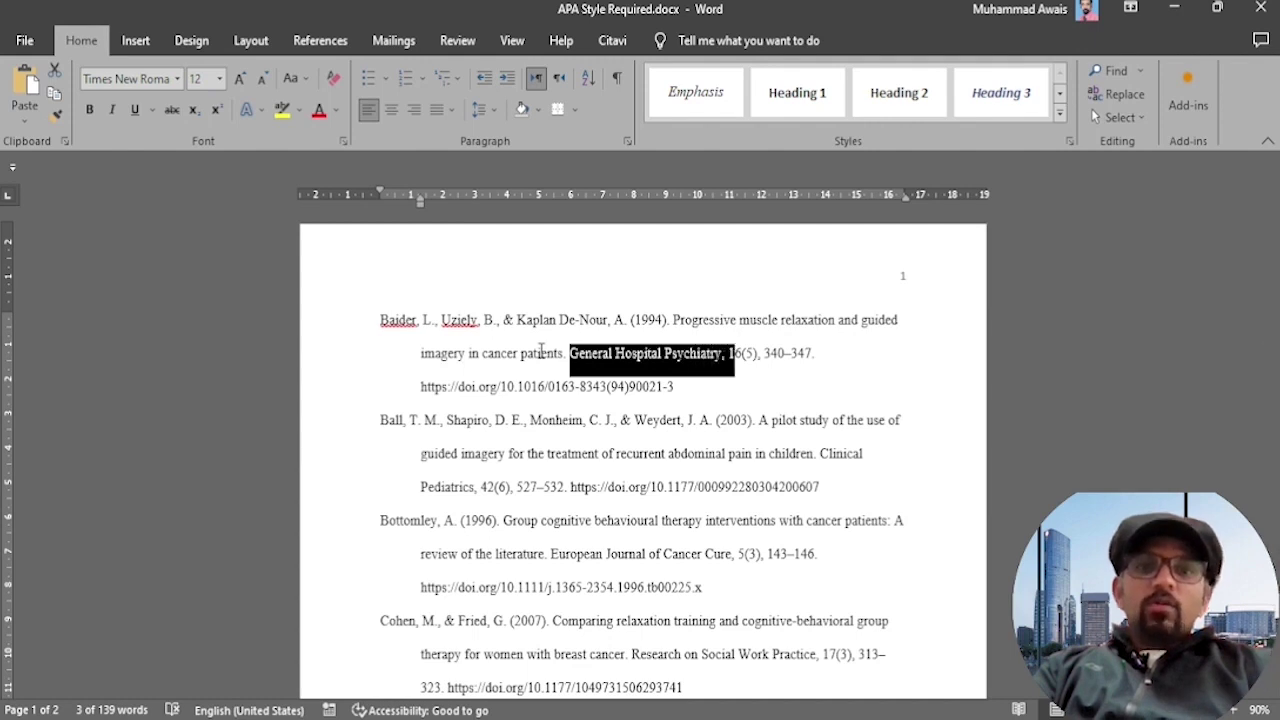
pyautogui.hotkey('ctrl', 'i')
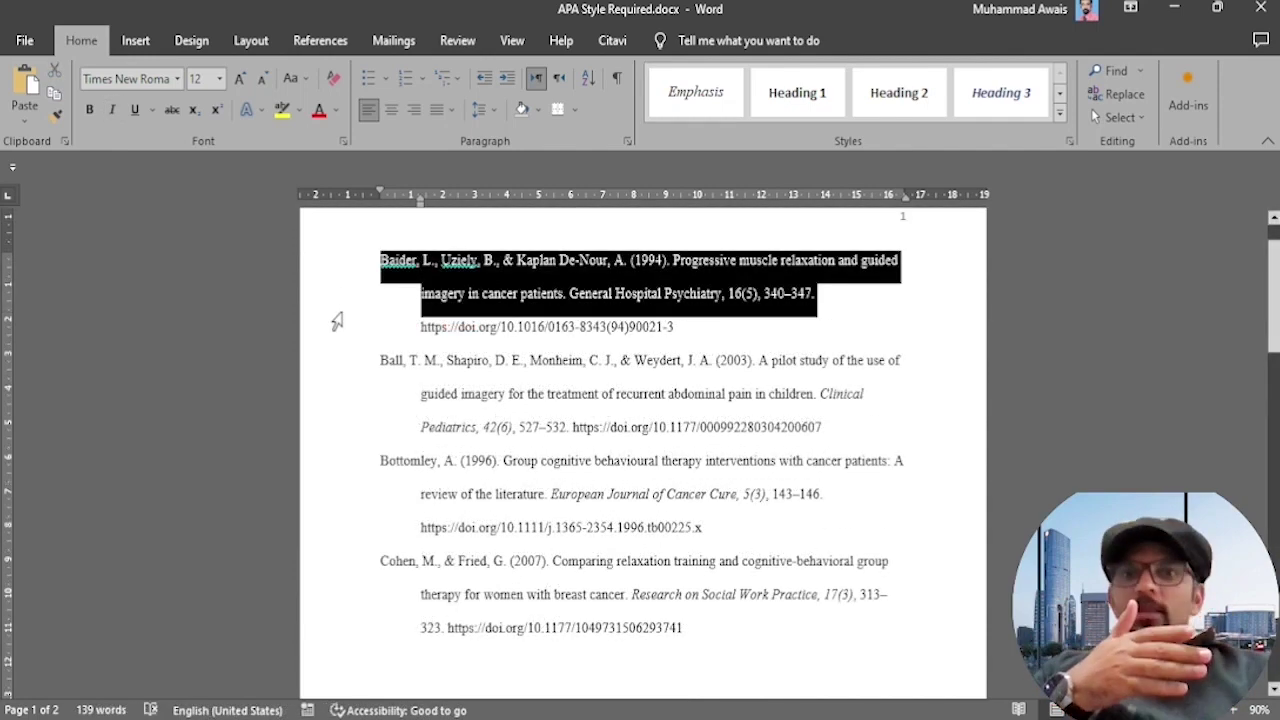
pyautogui.moveTo(332, 358); pyautogui.dragTo(324, 434)
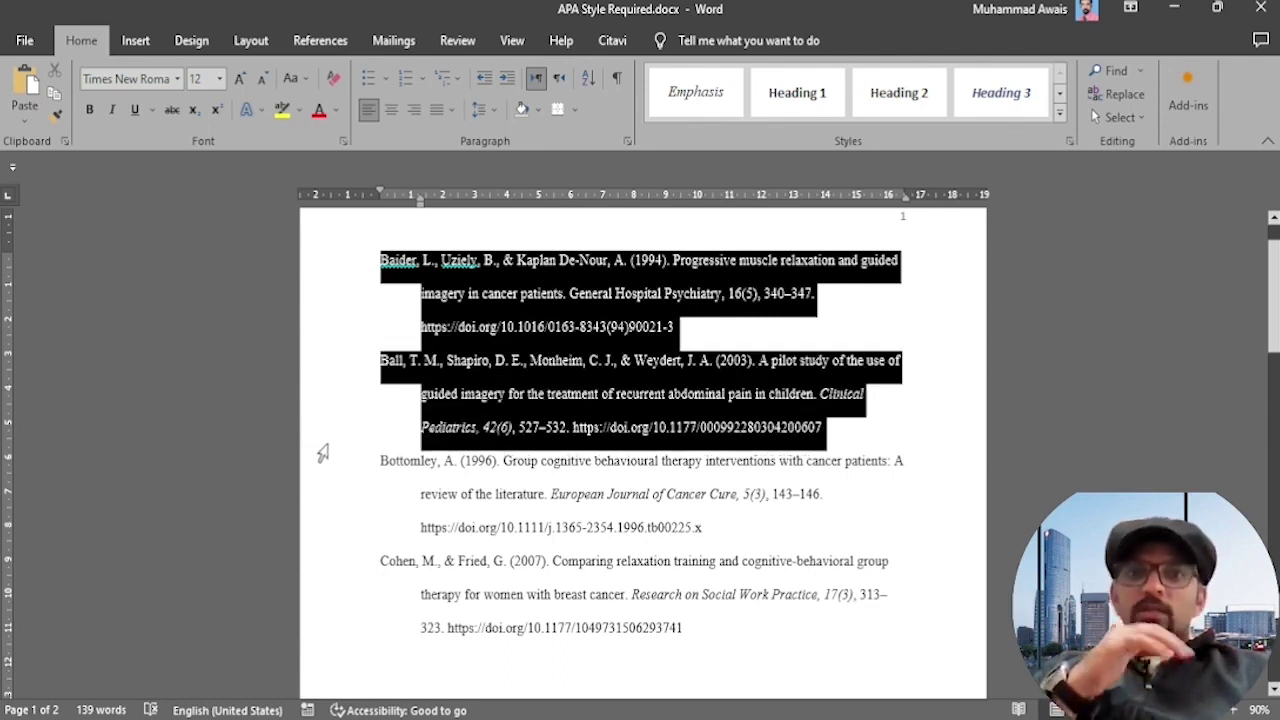
pyautogui.moveTo(323, 456); pyautogui.dragTo(310, 634)
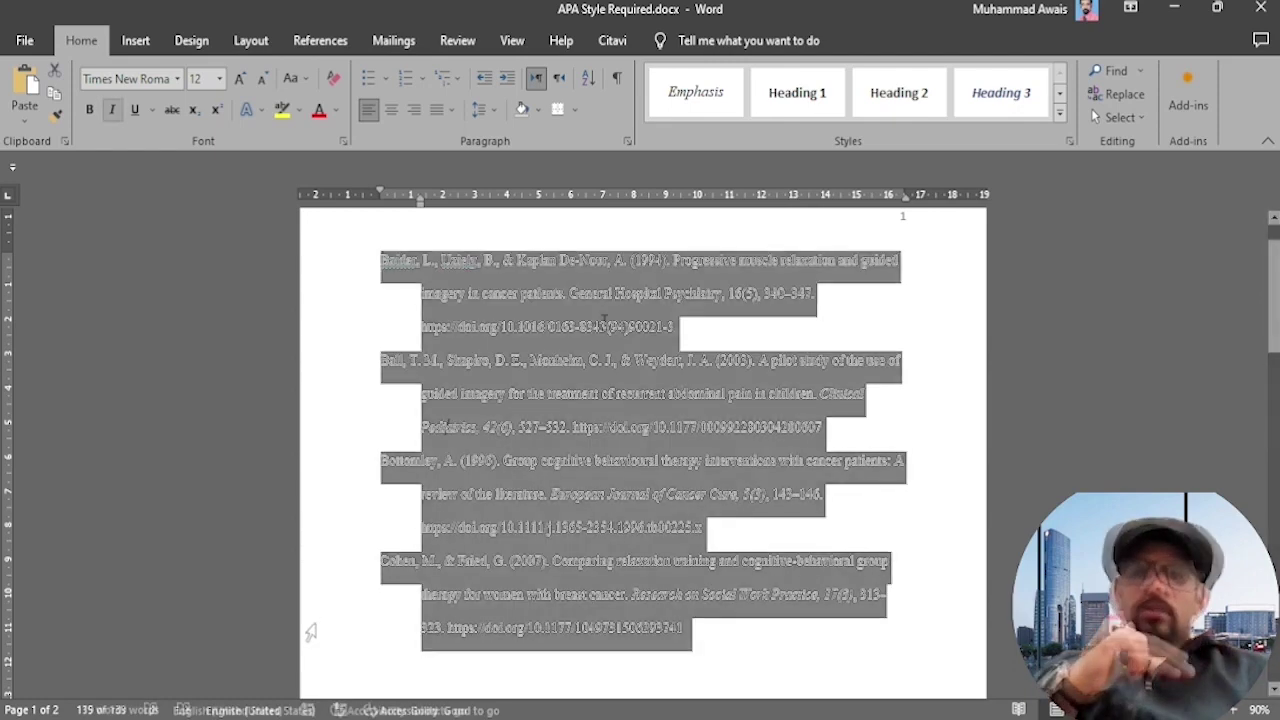